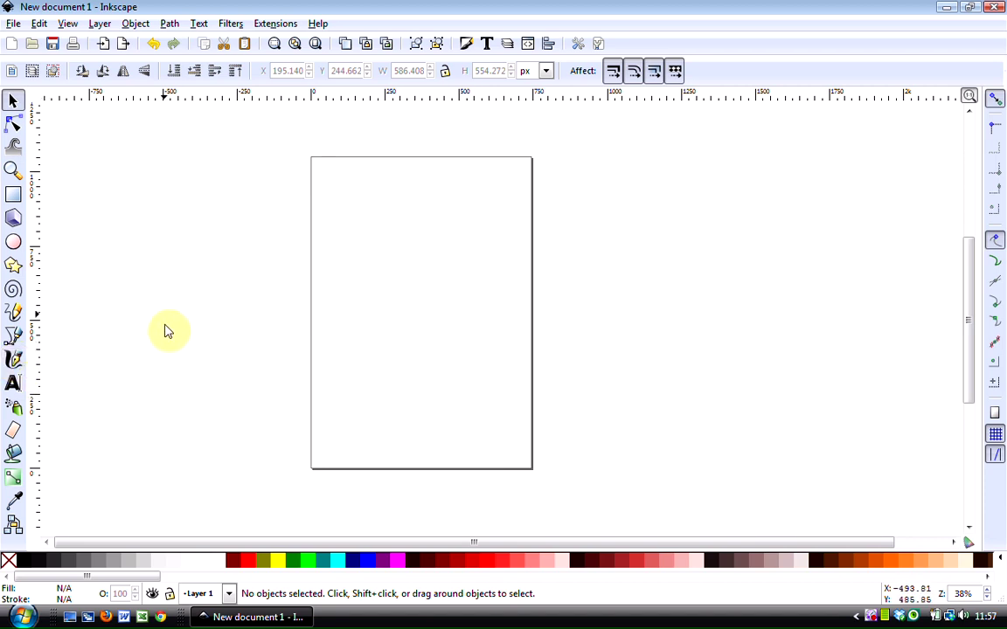
- Import the Cloud & Moon vector picture into the document as an embedded image
click(14, 26)
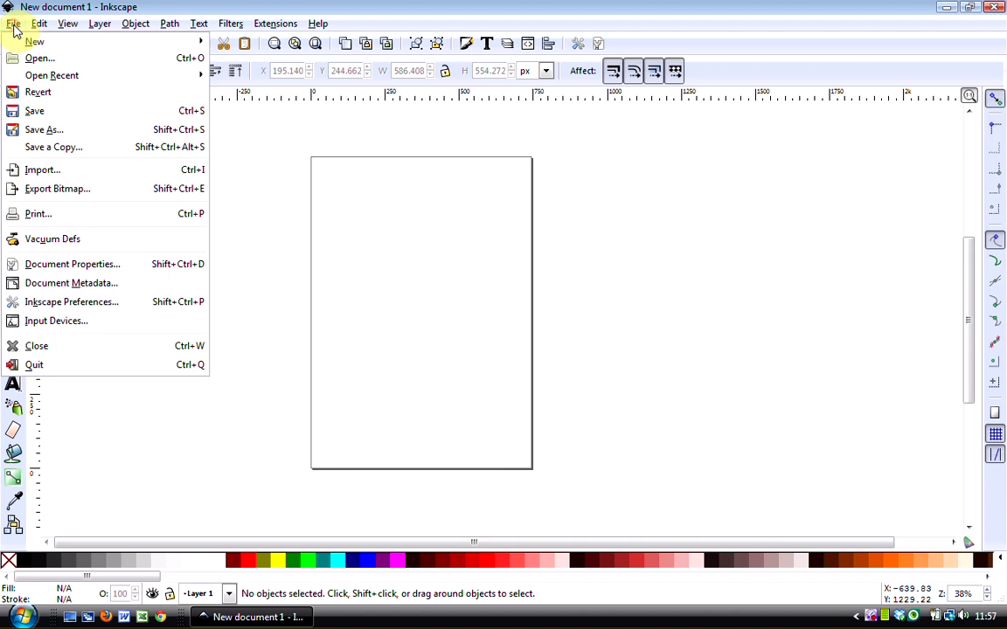
click(40, 171)
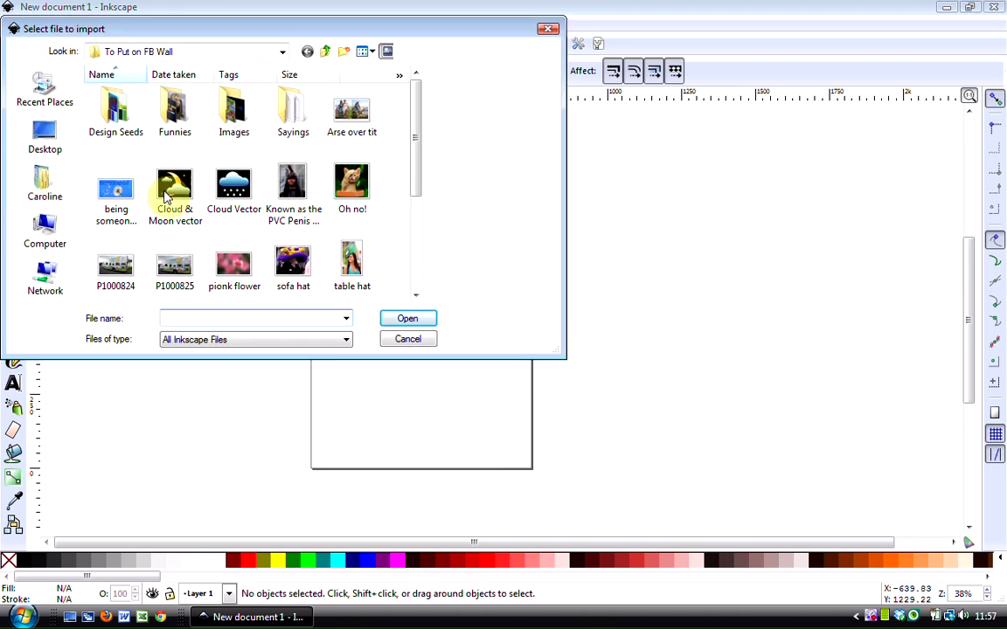
double_click(163, 197)
click(579, 386)
- Enlarge the picture to about 773 × 655 px and position it over the page
drag(578, 362, 459, 249)
drag(519, 318, 644, 426)
drag(577, 393, 484, 370)
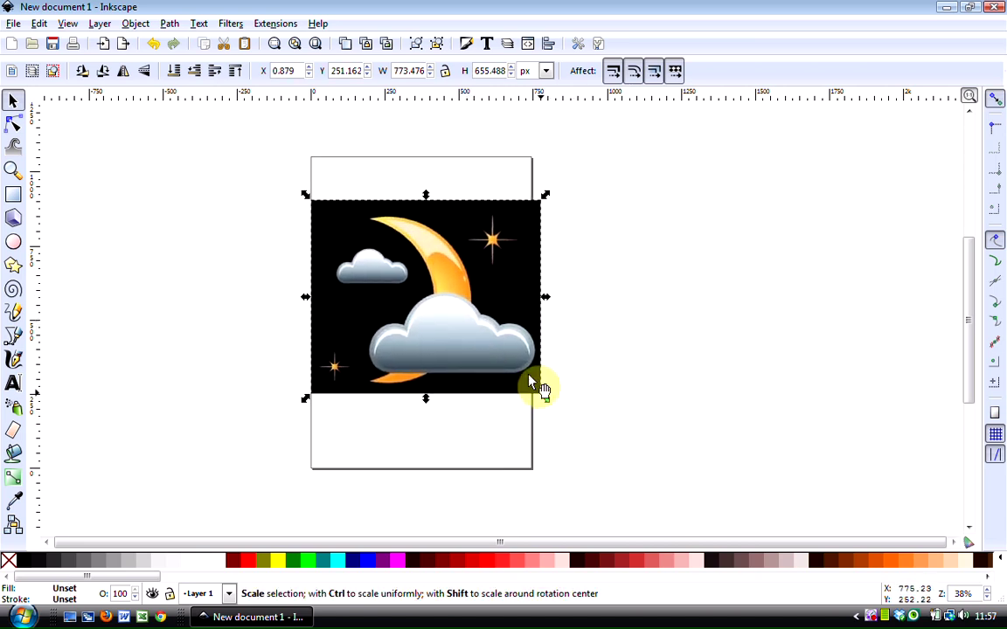
- Zoom the view to 75% on the cloud-and-moon picture
click(12, 172)
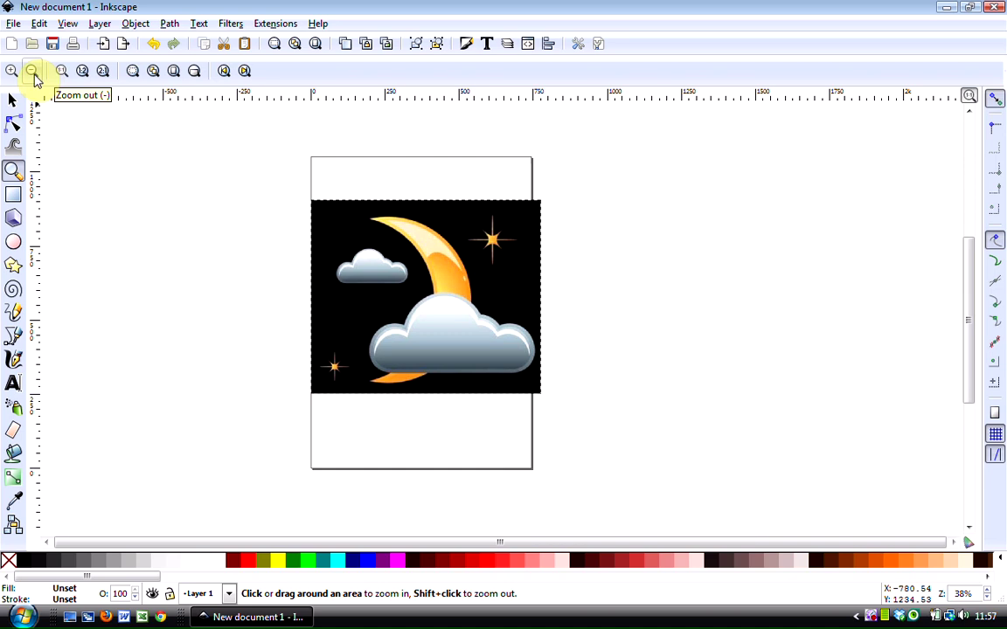
click(11, 71)
click(369, 261)
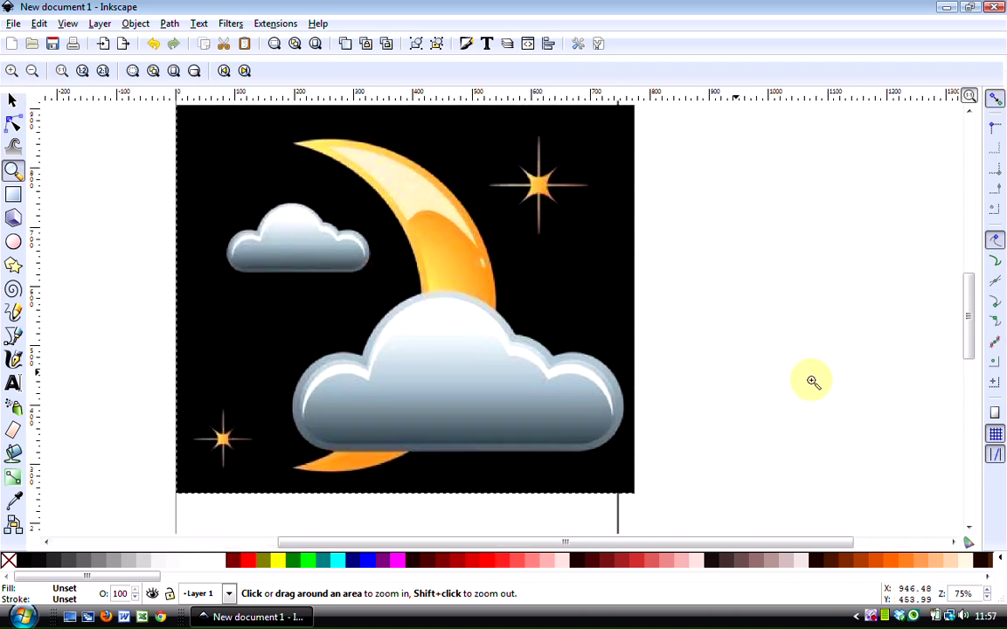
scroll(971, 333, up, 2)
scroll(969, 339, down, 1)
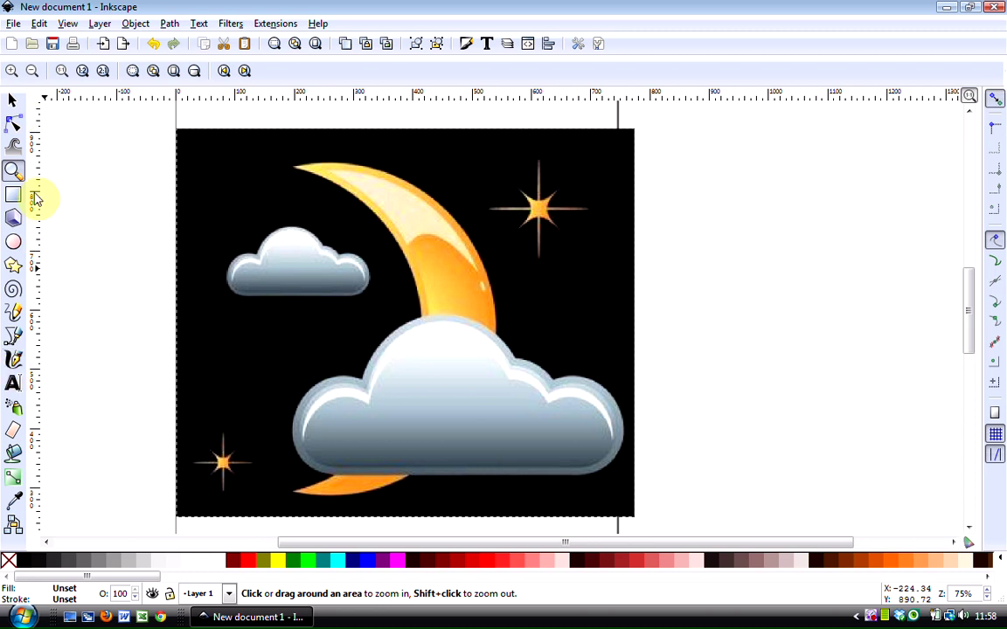
- Sketch a test straight-segment path right of the picture with the Bezier pen, then cancel it
click(10, 101)
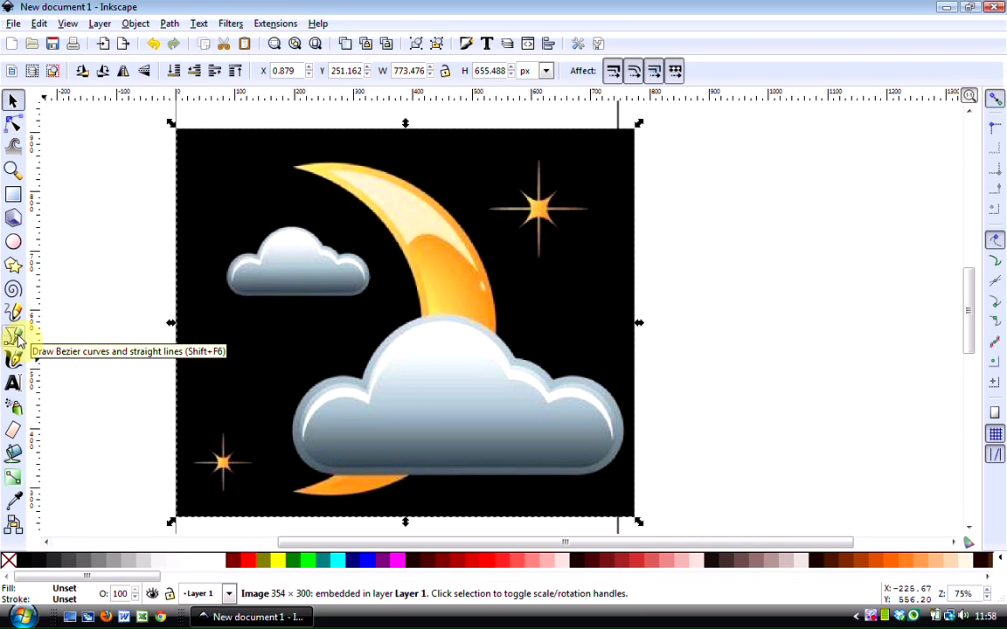
click(14, 337)
click(666, 328)
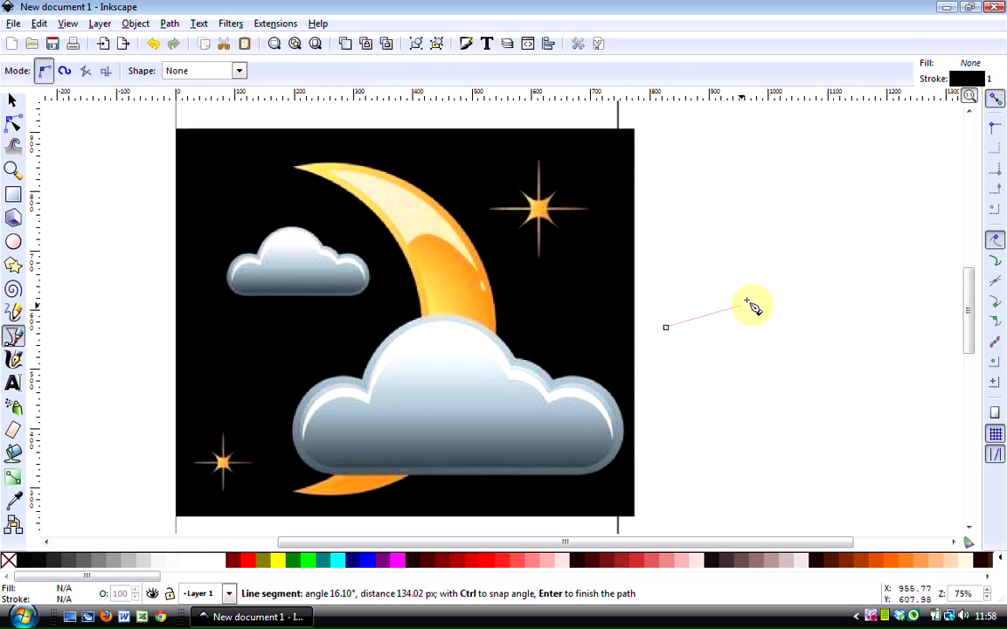
click(797, 177)
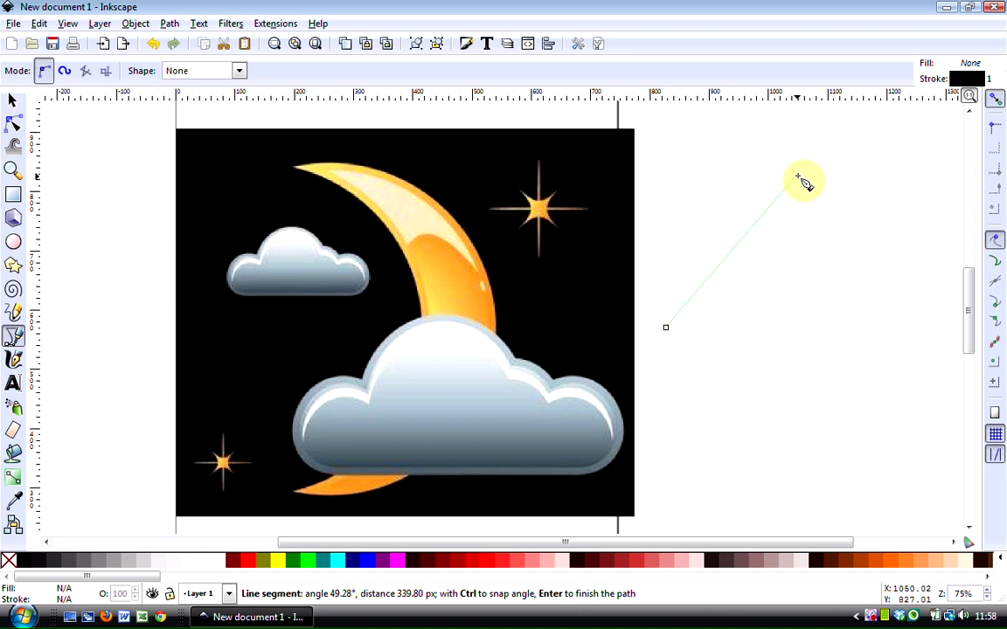
click(864, 289)
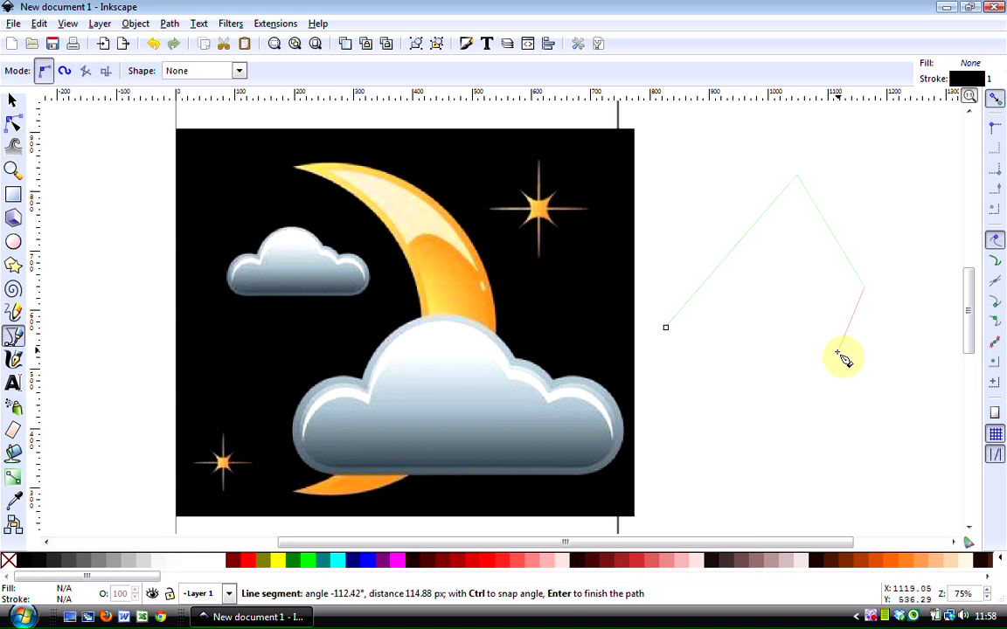
click(813, 409)
key(Escape)
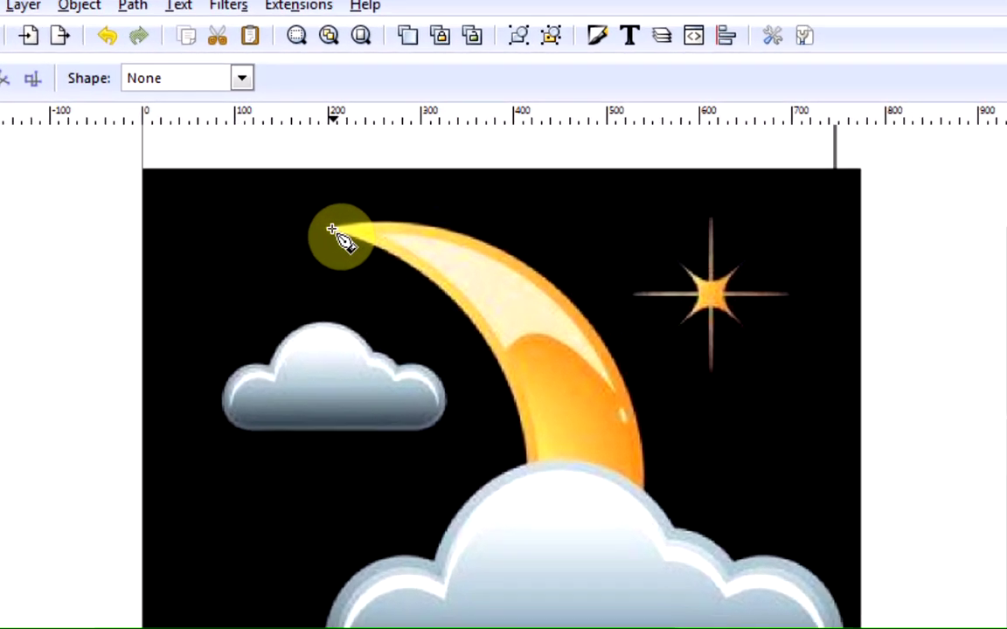
- Trace a closed straight-line path from the moon's upper tip around the moon and big cloud
click(321, 207)
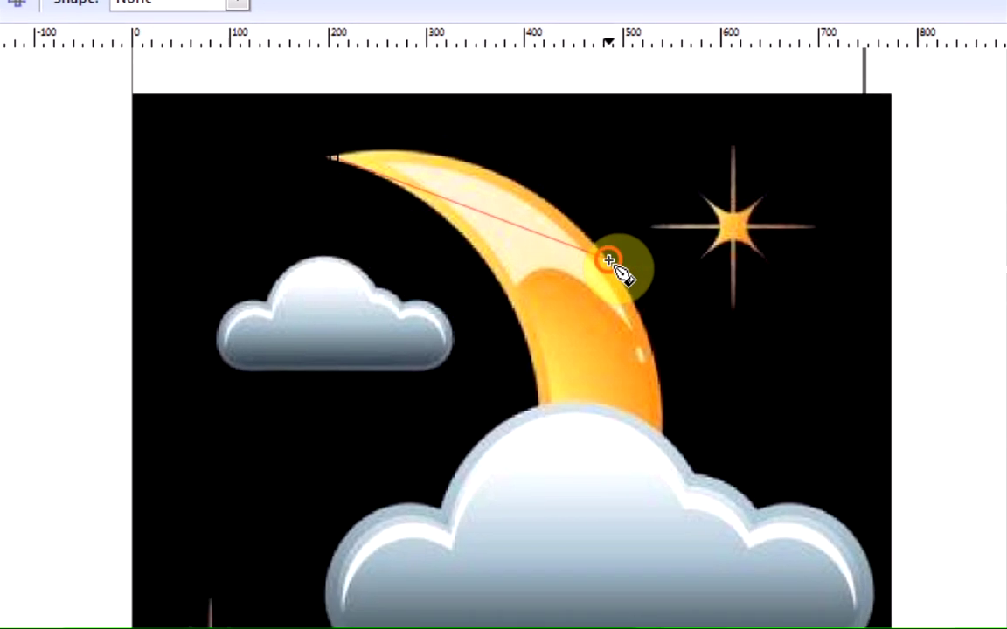
click(612, 313)
click(659, 320)
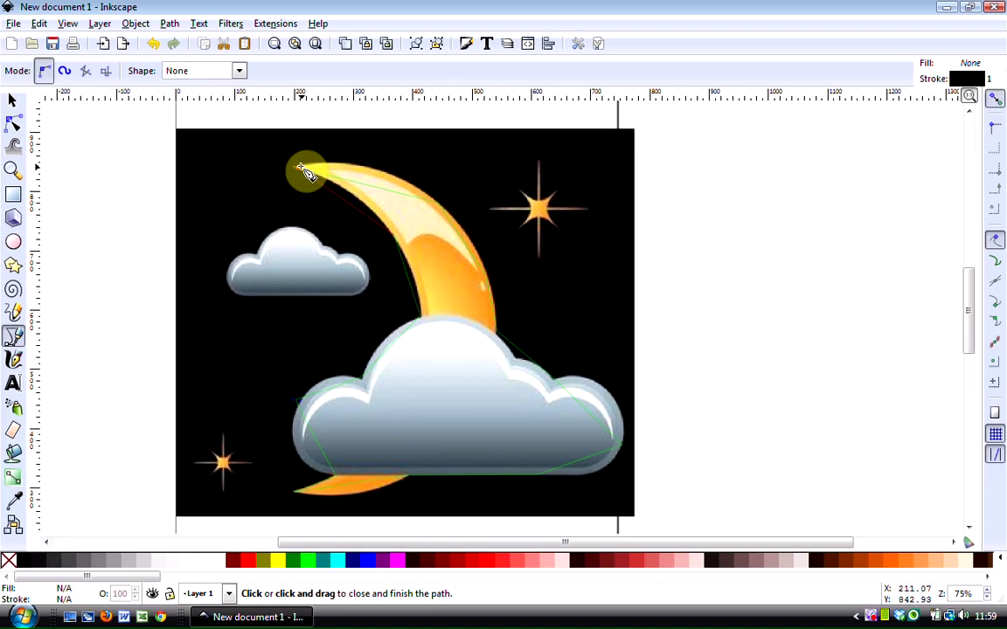
click(307, 148)
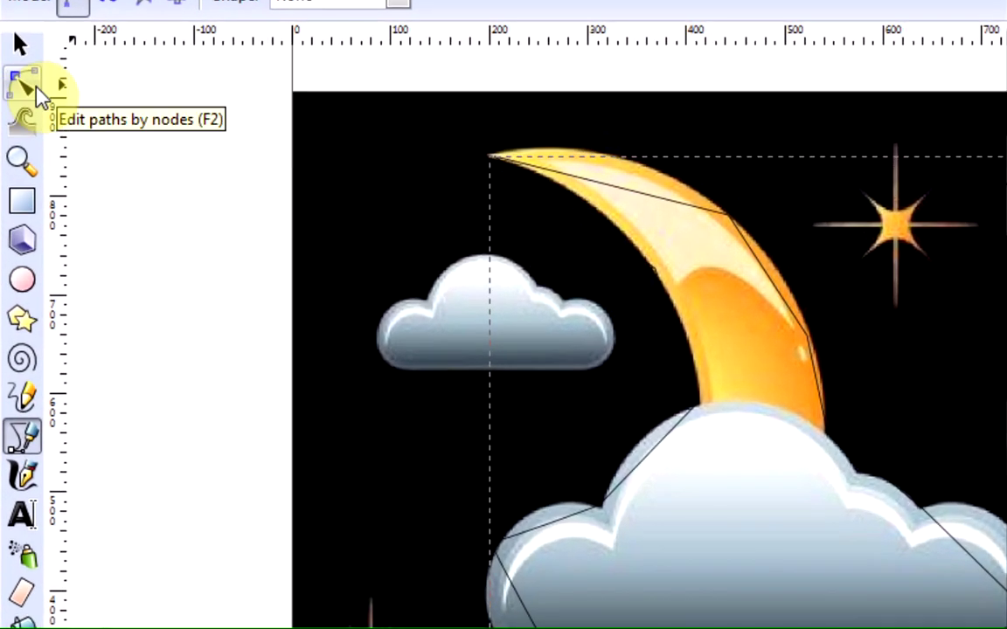
- Bend the outline's top, right, left and upper-left segments into curves along the moon and cloud edges
click(34, 88)
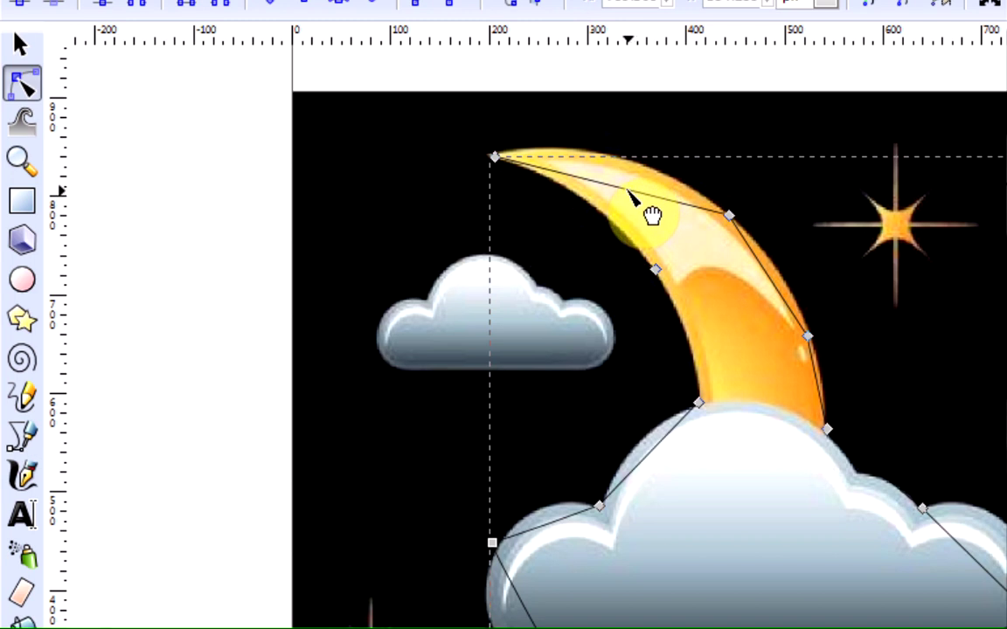
drag(627, 194, 624, 158)
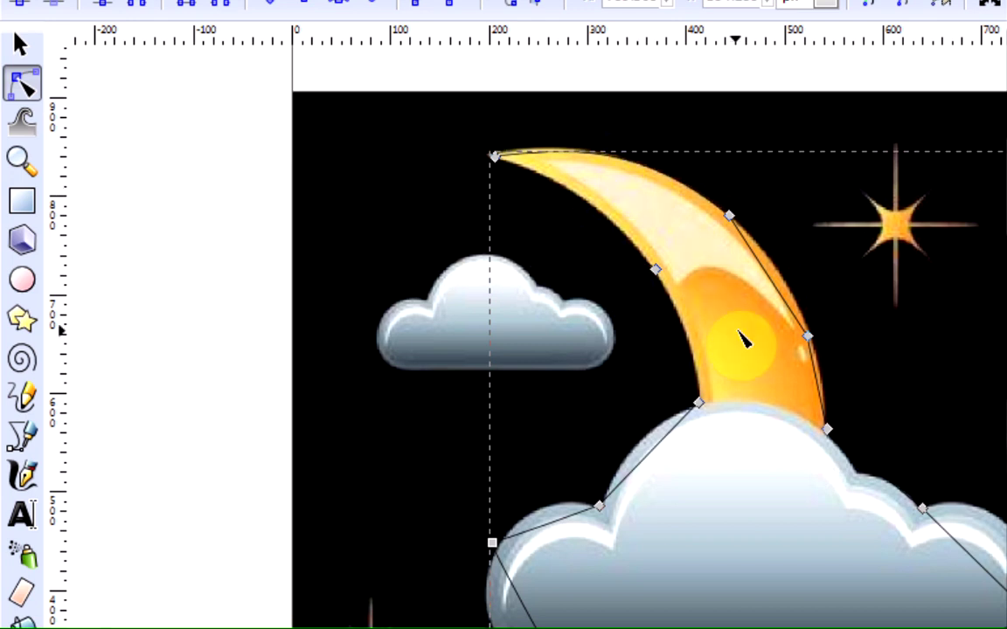
drag(776, 297, 808, 313)
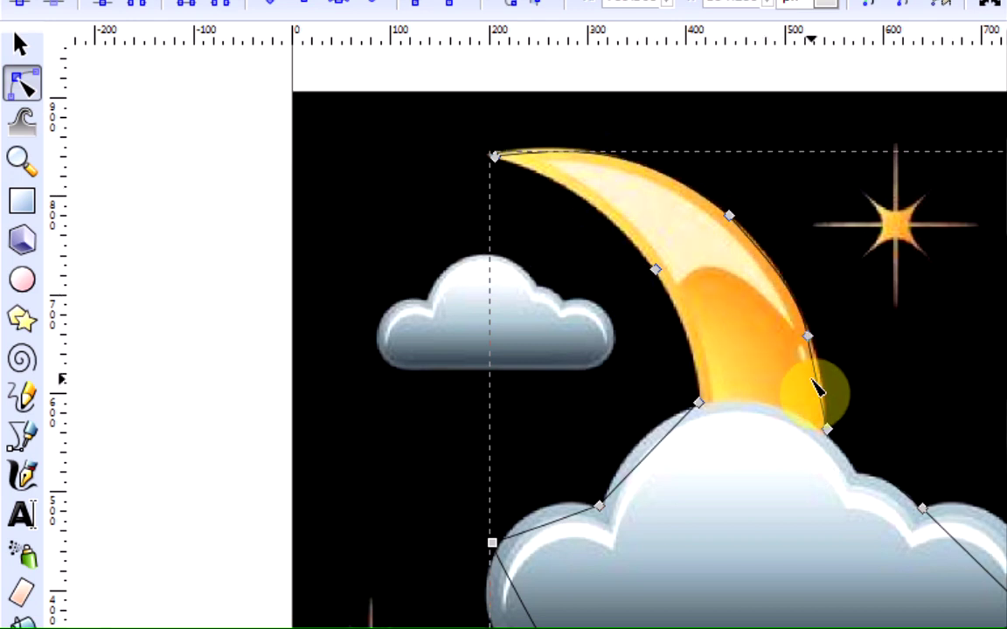
click(818, 373)
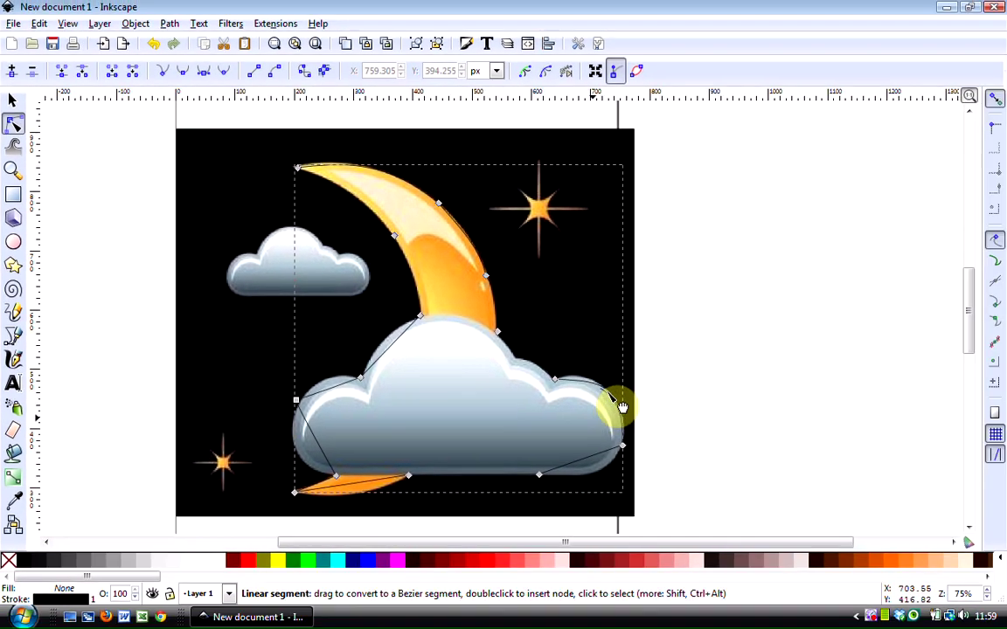
mouse_move(602, 387)
mouse_down()
mouse_move(633, 437)
mouse_move(598, 469)
mouse_move(612, 483)
mouse_move(598, 472)
mouse_up()
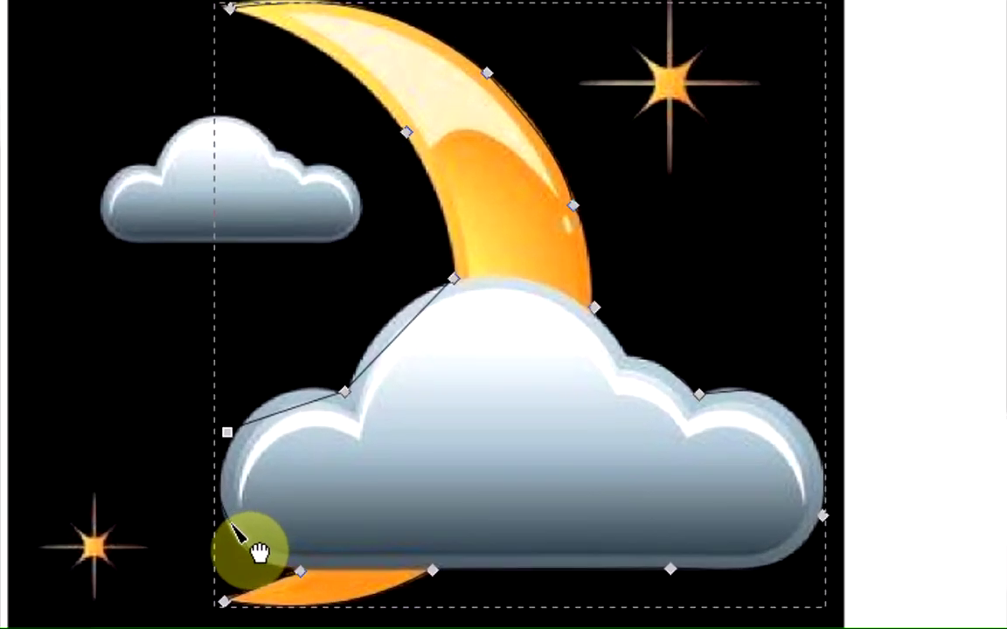
mouse_move(227, 525)
mouse_down()
mouse_move(257, 445)
mouse_move(292, 418)
mouse_move(265, 521)
mouse_move(270, 548)
mouse_move(243, 523)
mouse_move(234, 529)
mouse_up()
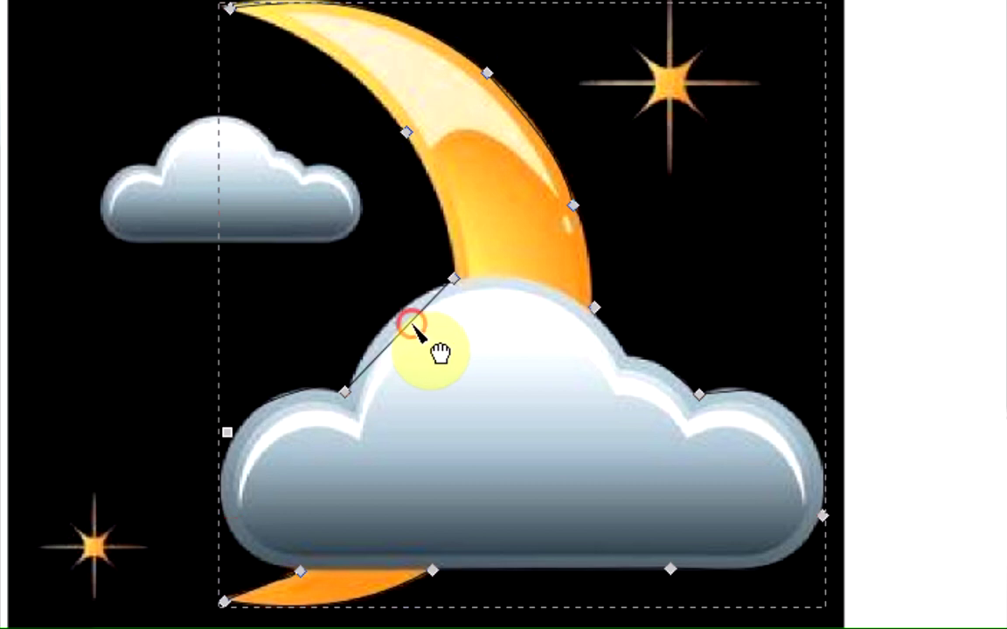
drag(414, 326, 405, 319)
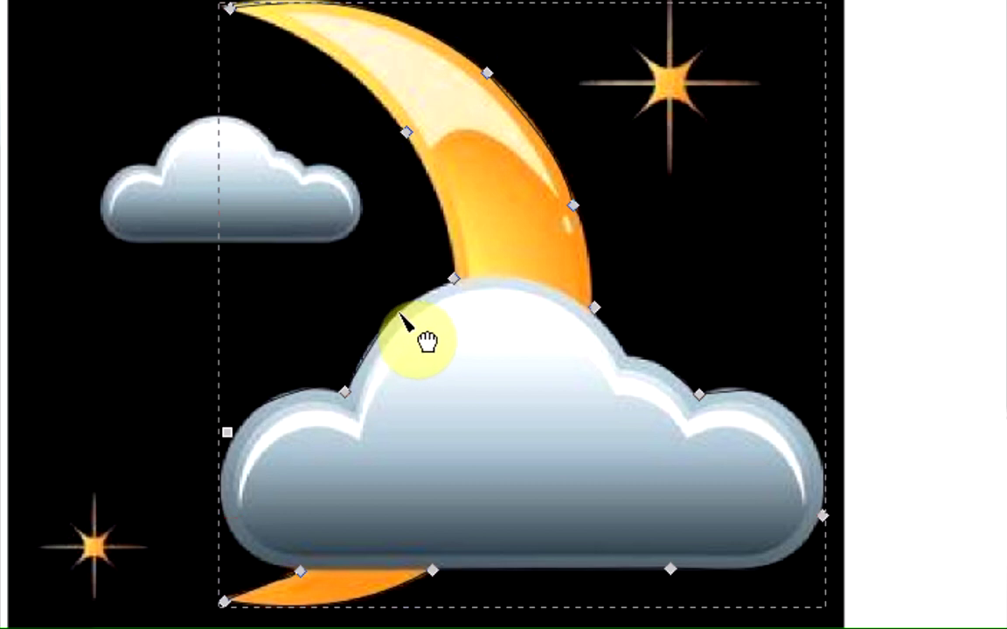
scroll(405, 321, down, 1)
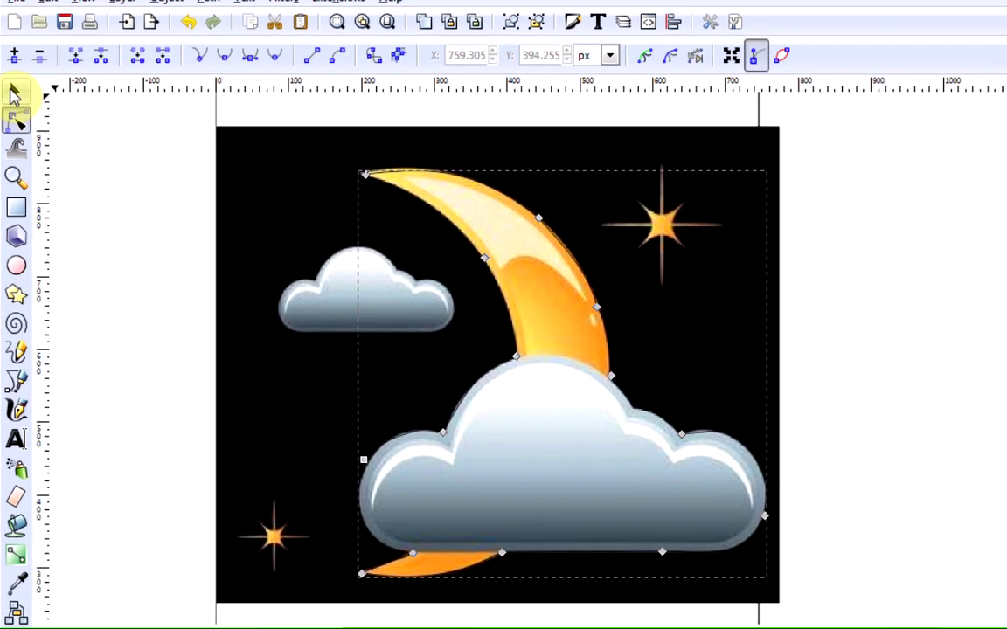
- Move the picture to the right of the page and shift the outline up-left beside it
click(12, 99)
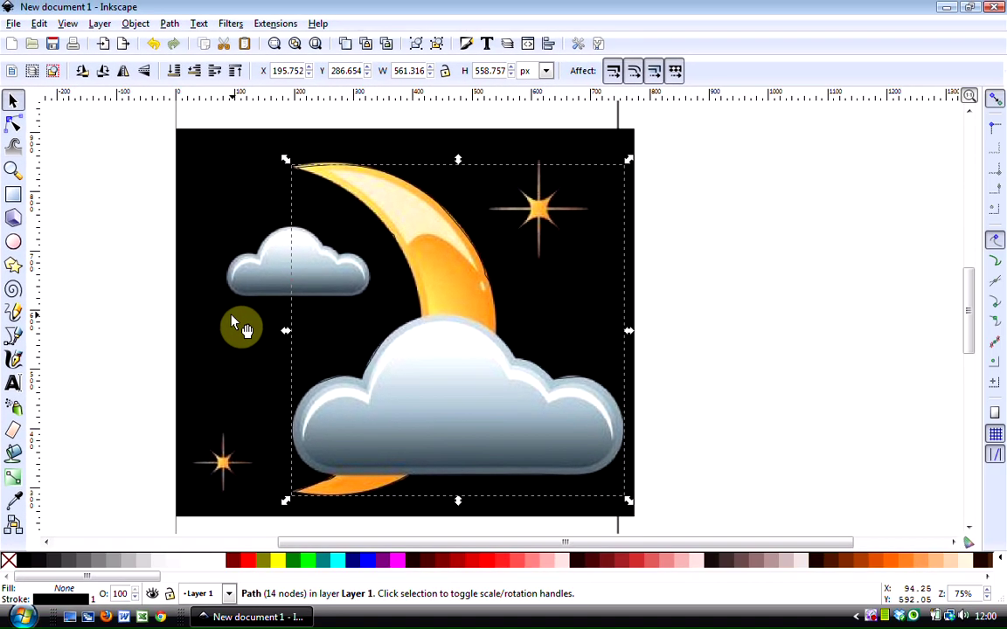
drag(261, 343, 884, 348)
drag(812, 328, 812, 327)
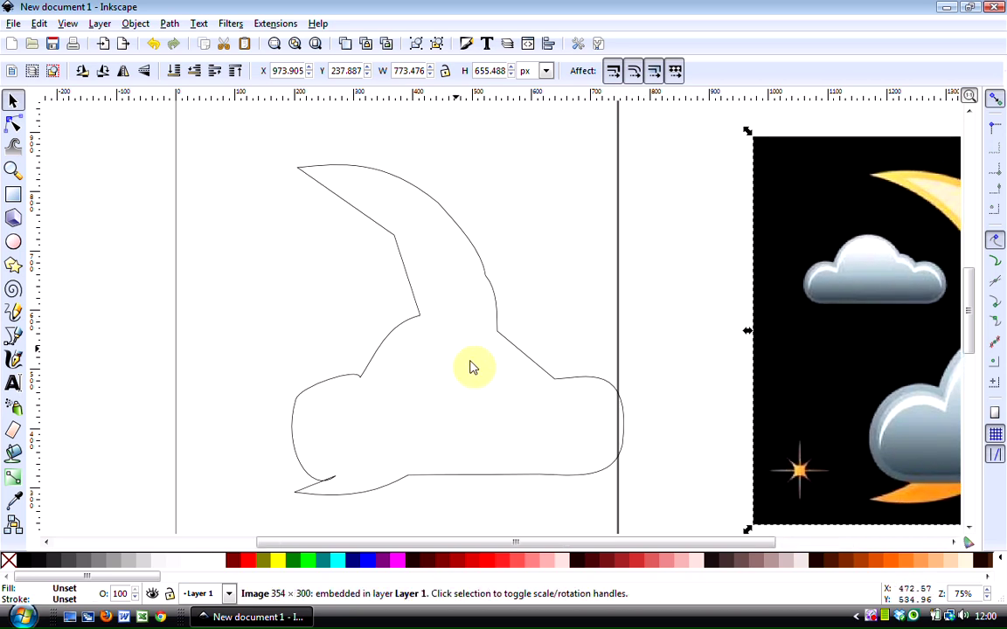
click(419, 316)
drag(423, 328, 322, 270)
drag(805, 376, 724, 359)
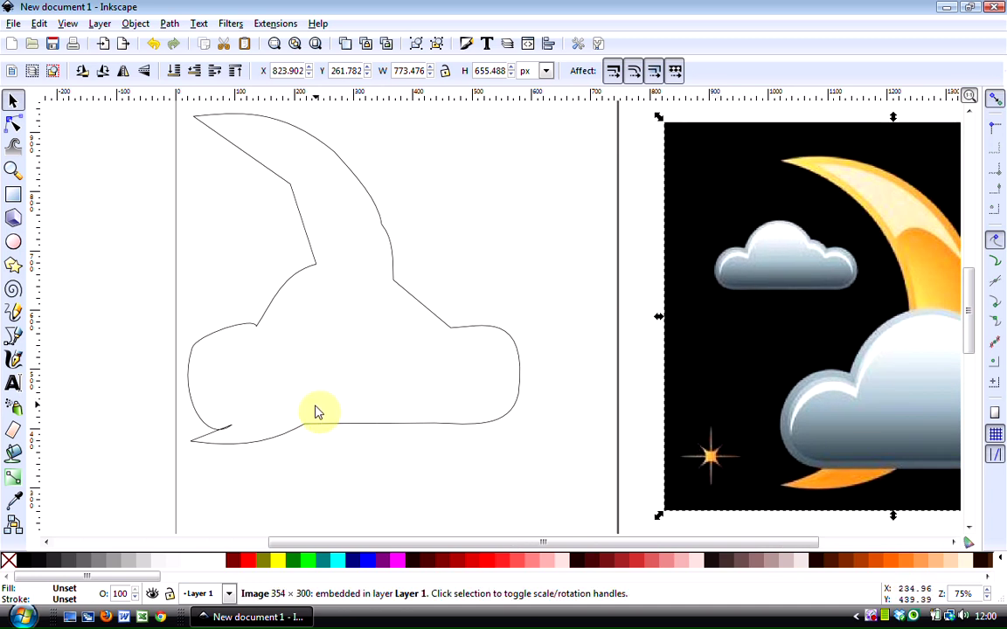